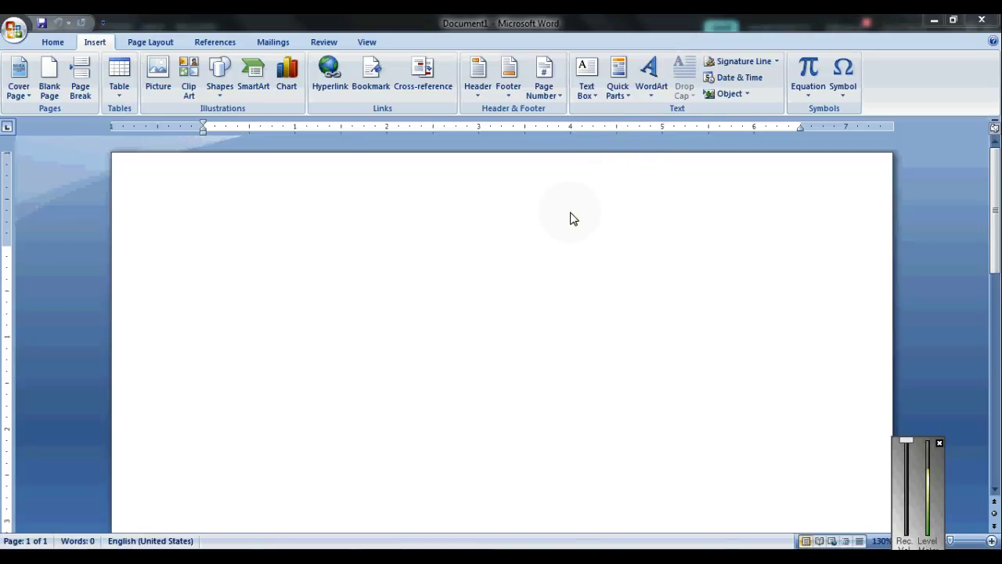
Step: Enter =rand() on the blank page to generate three sample paragraphs
click(416, 205)
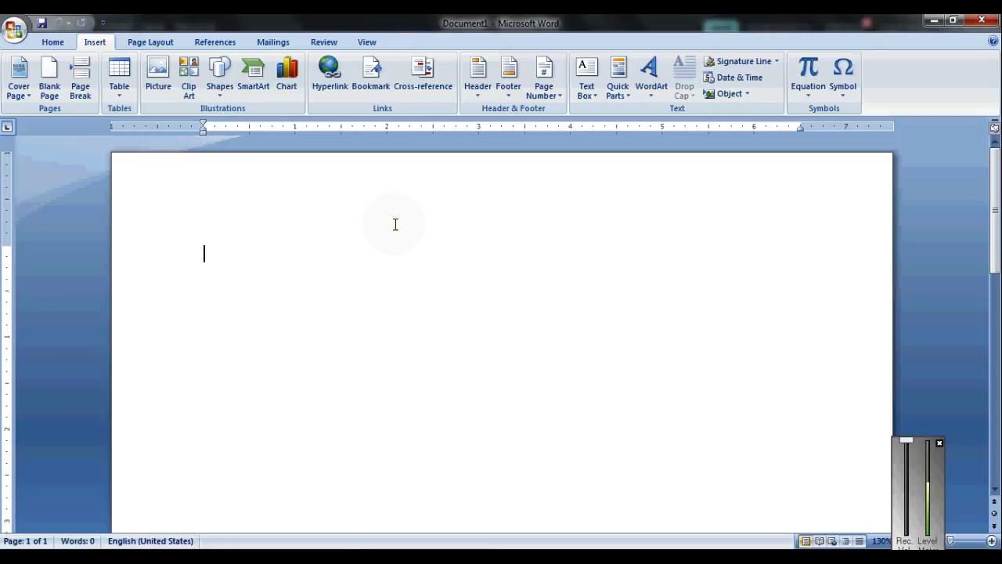
text(=ra)
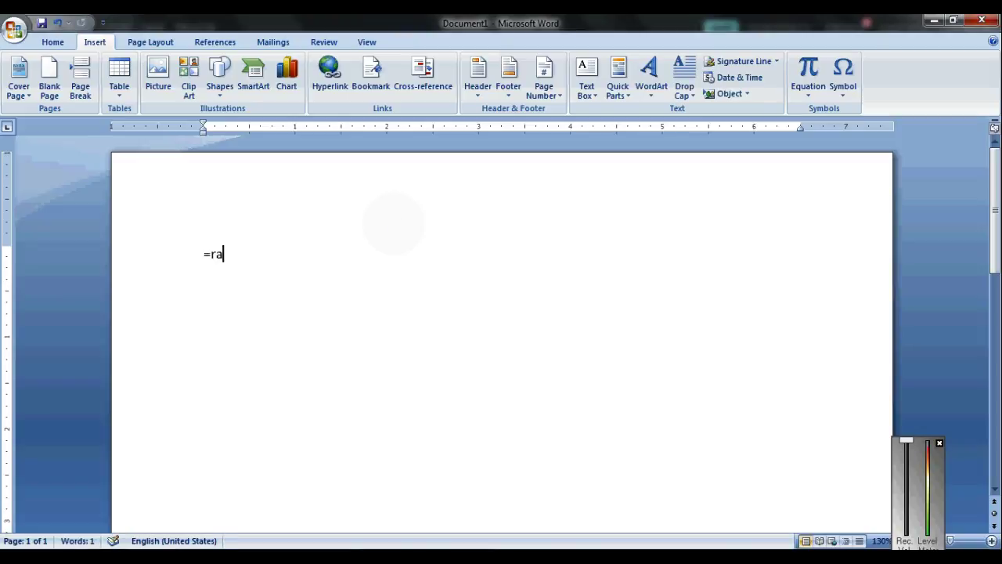
text(nd)
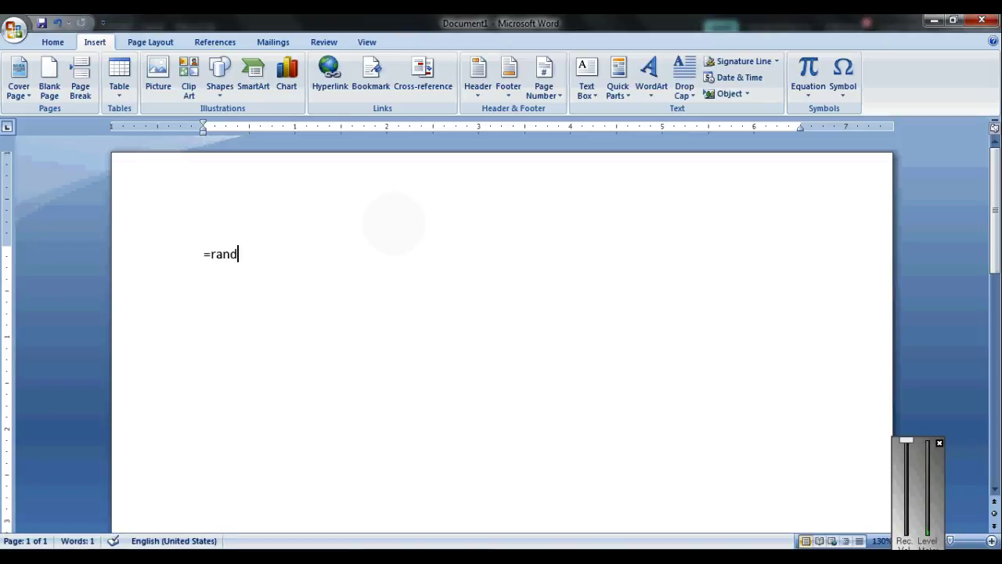
text(()
text())
key(Return)
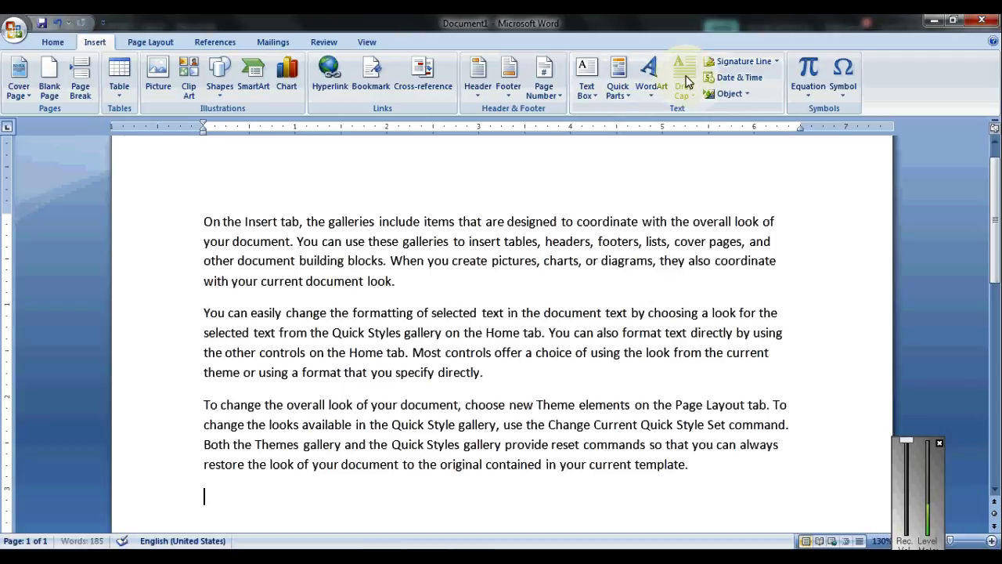
Step: Select the first paragraph's opening 'O' and apply a Dropped drop cap
click(687, 82)
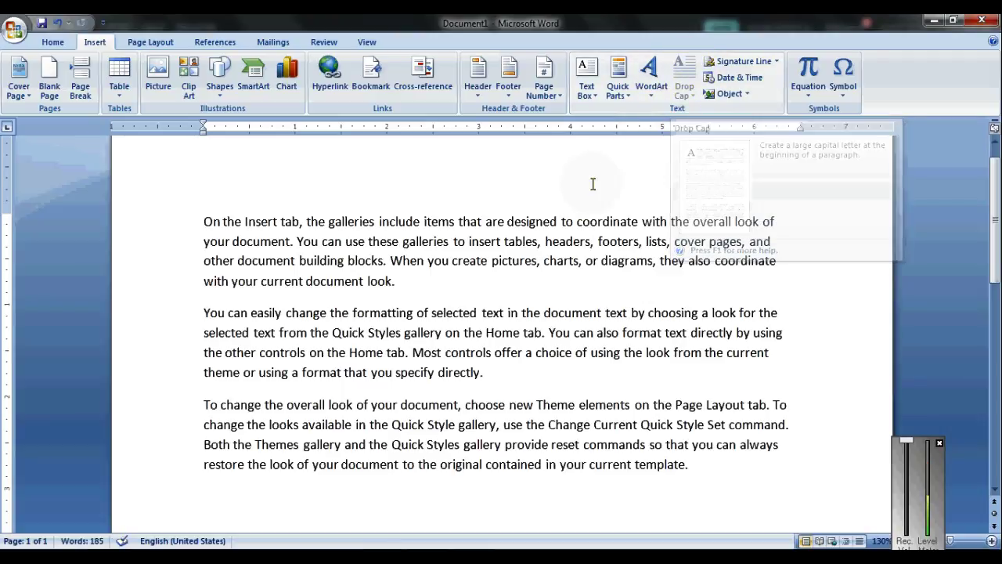
click(203, 222)
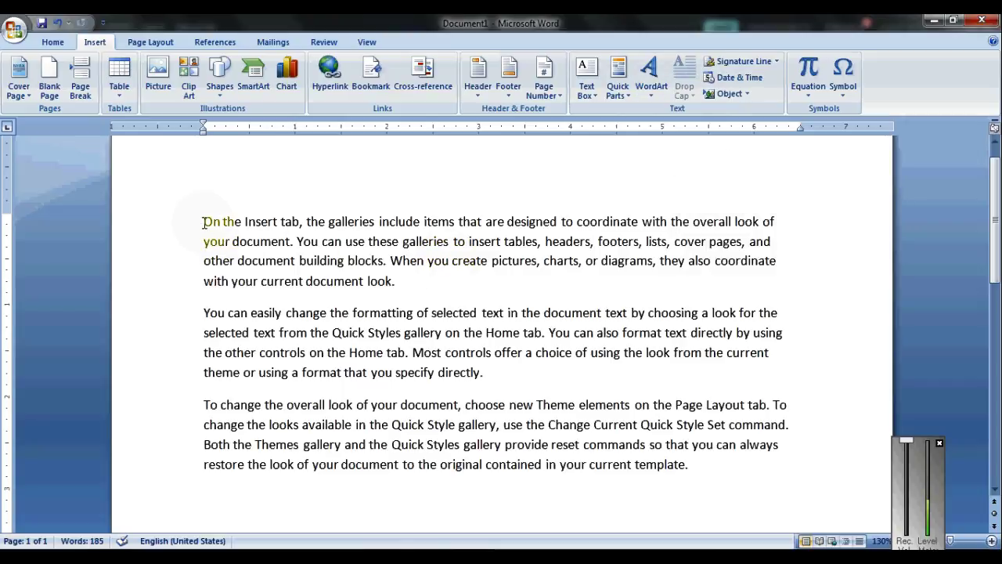
drag(203, 222, 213, 222)
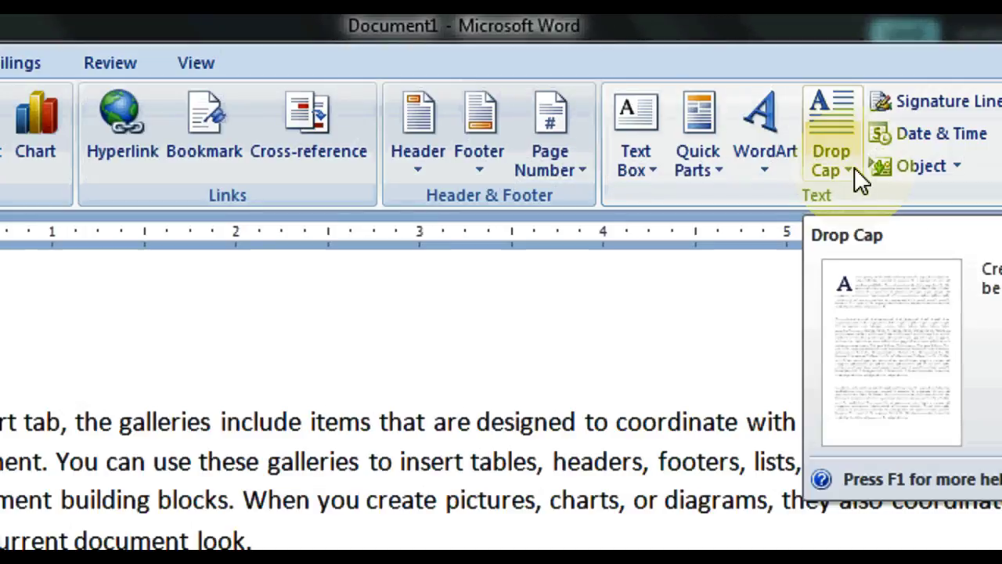
click(856, 171)
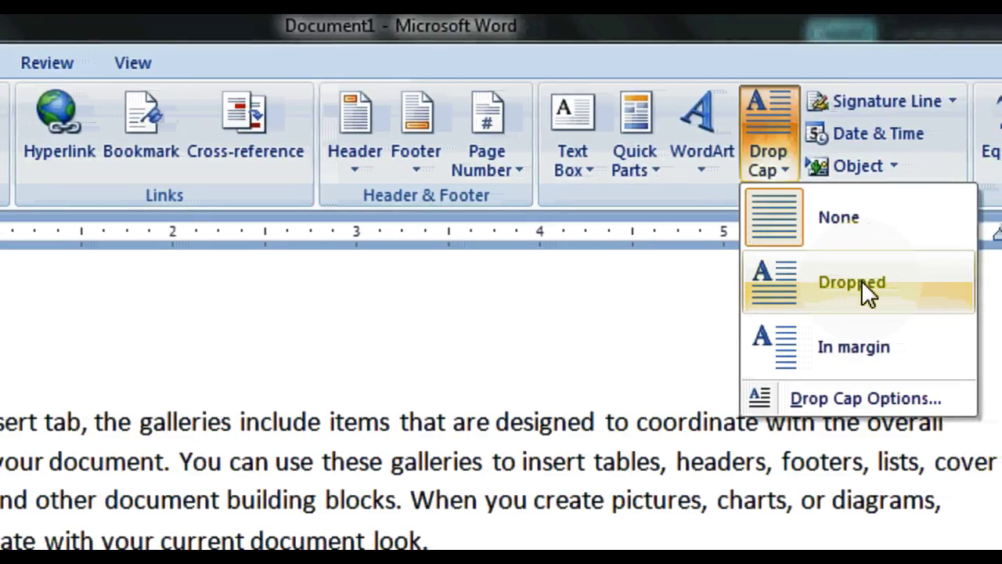
click(862, 280)
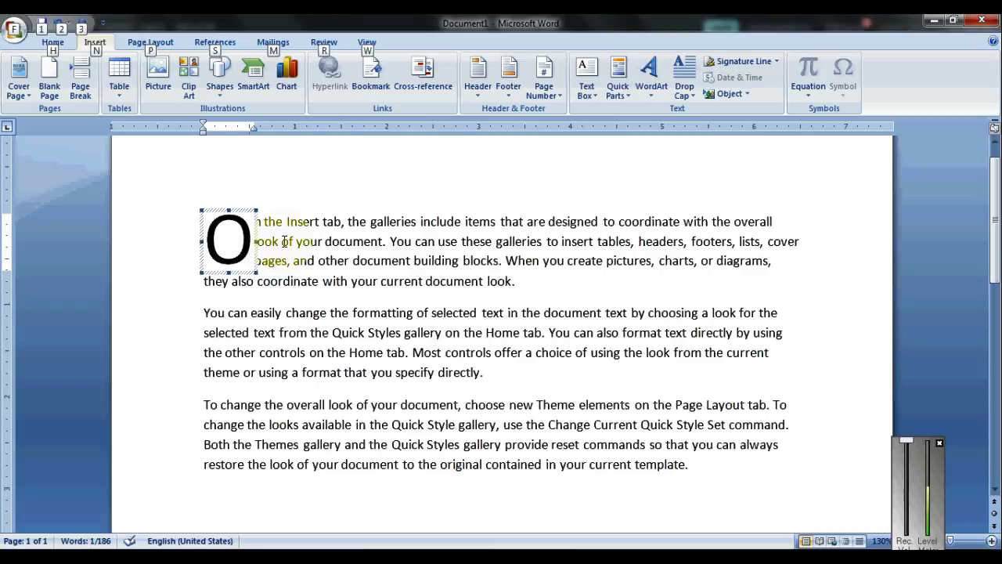
click(262, 226)
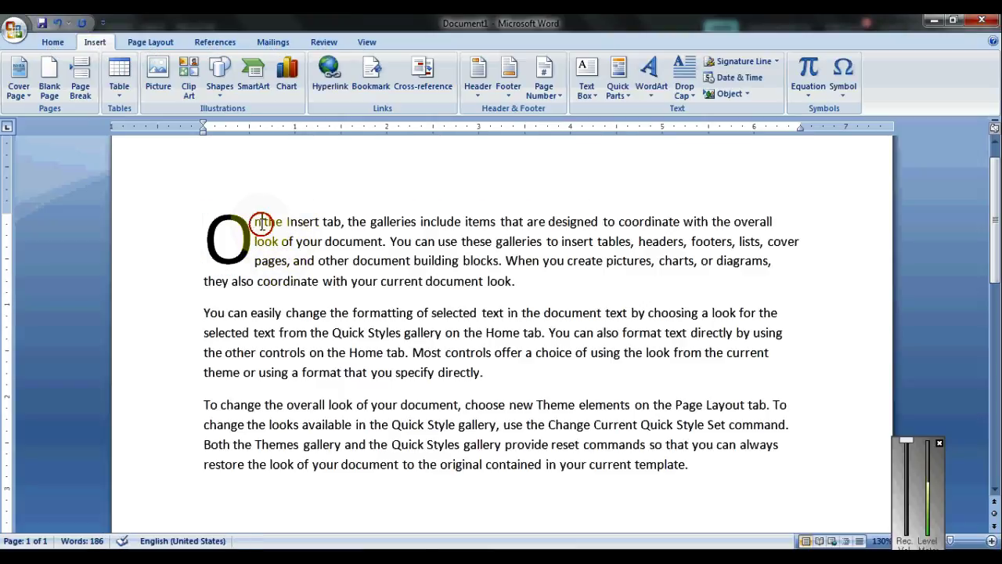
click(257, 260)
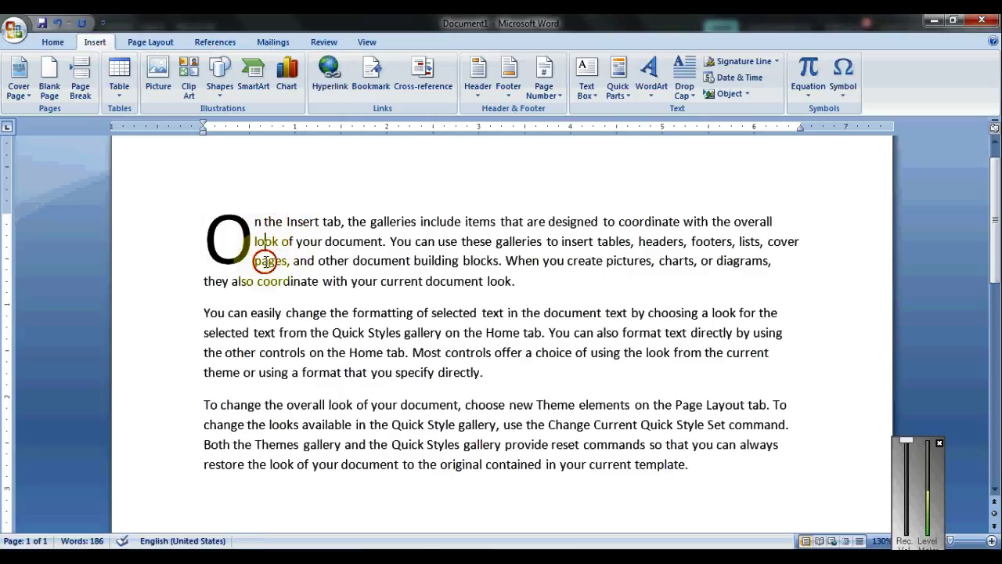
click(256, 224)
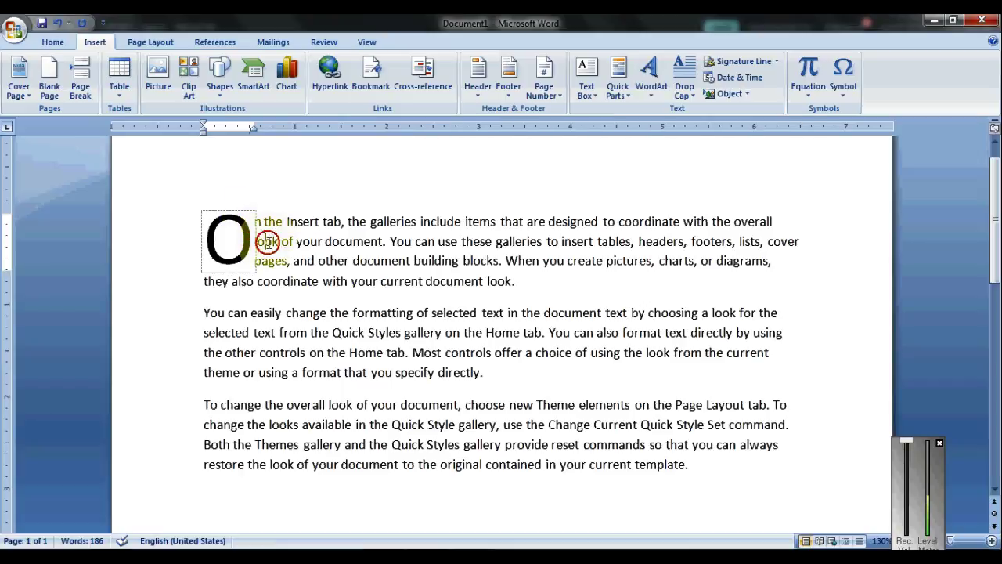
click(265, 242)
click(263, 261)
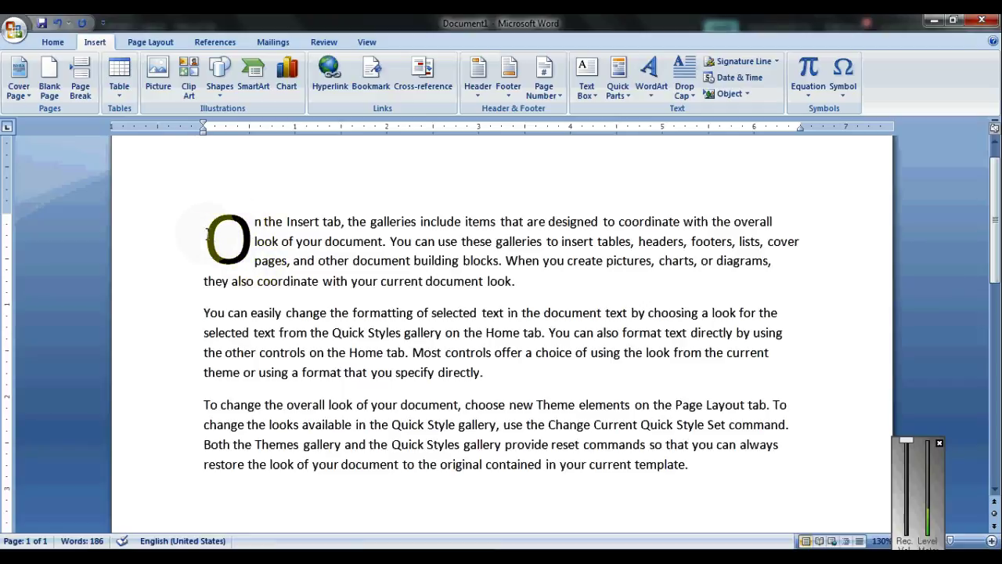
click(231, 234)
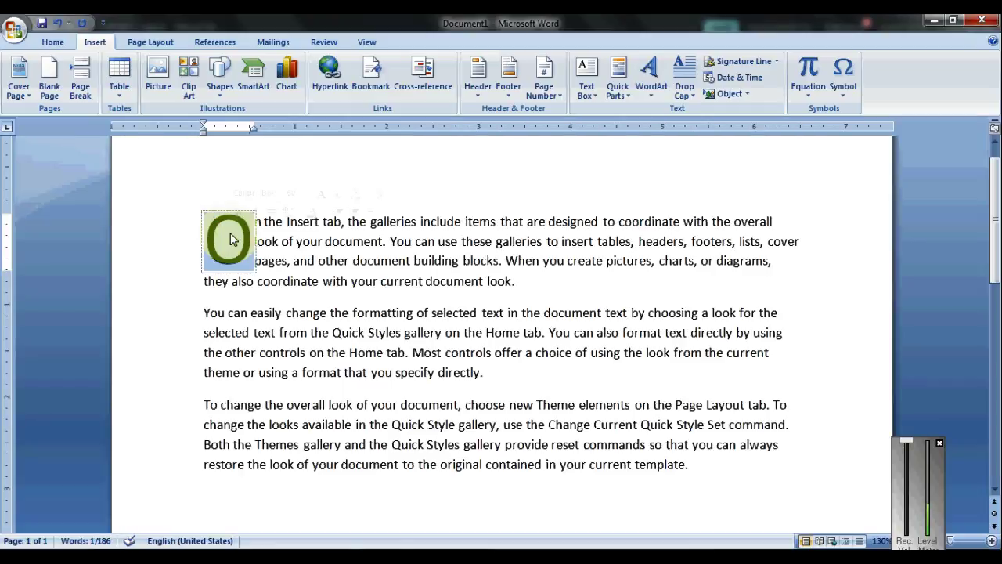
Step: In Drop Cap Options, increase the lines to drop from 3 to 4
click(684, 93)
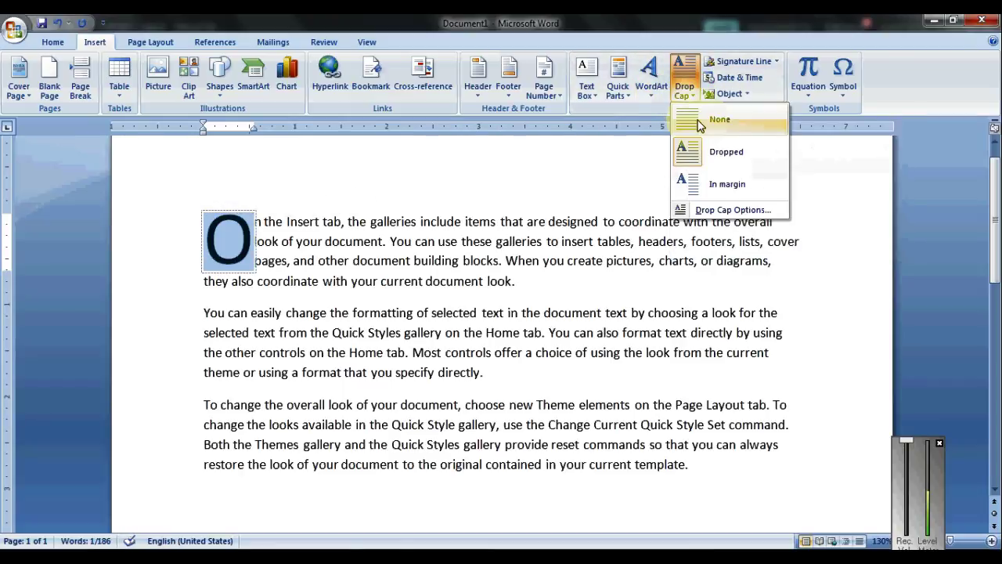
click(728, 209)
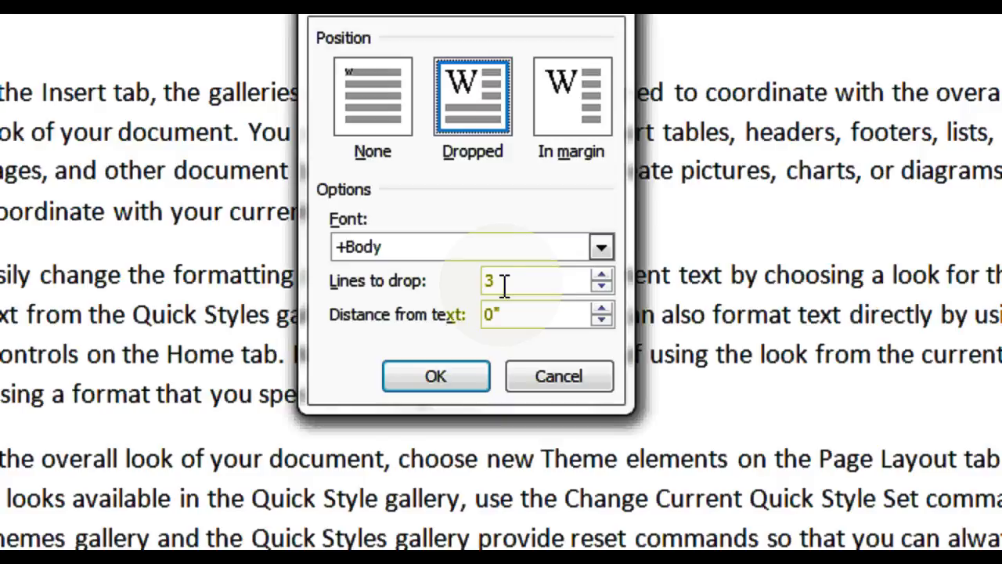
click(505, 283)
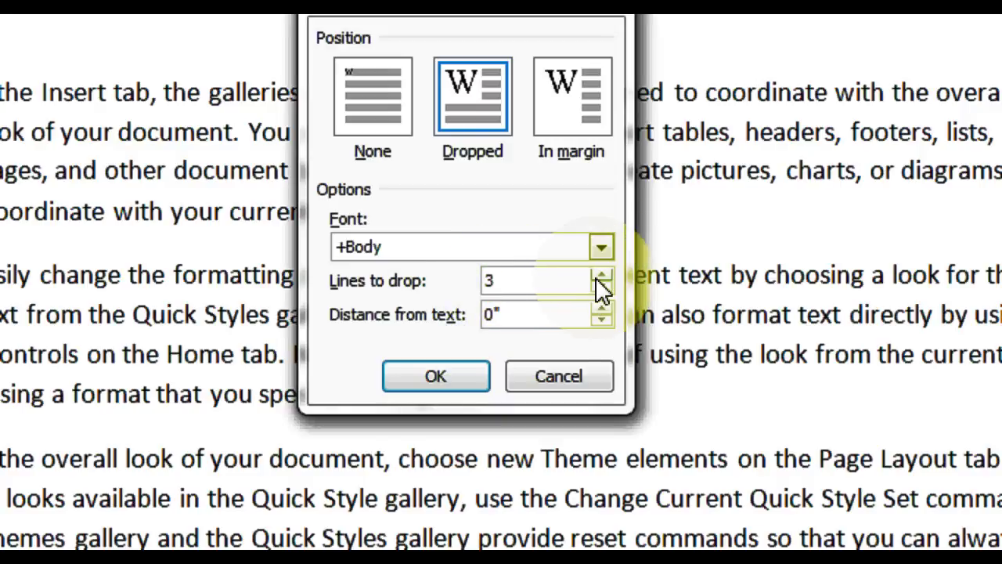
click(601, 275)
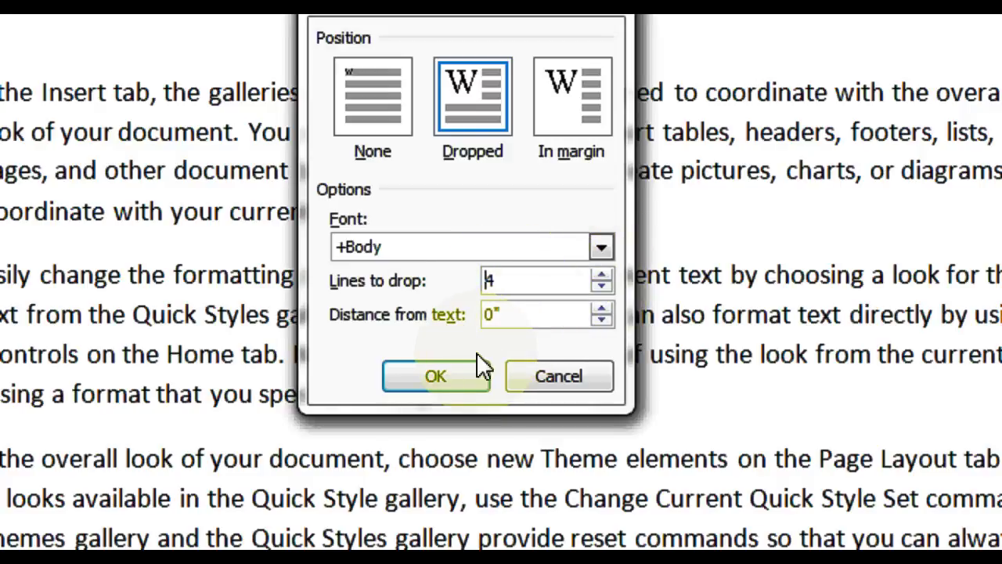
click(449, 373)
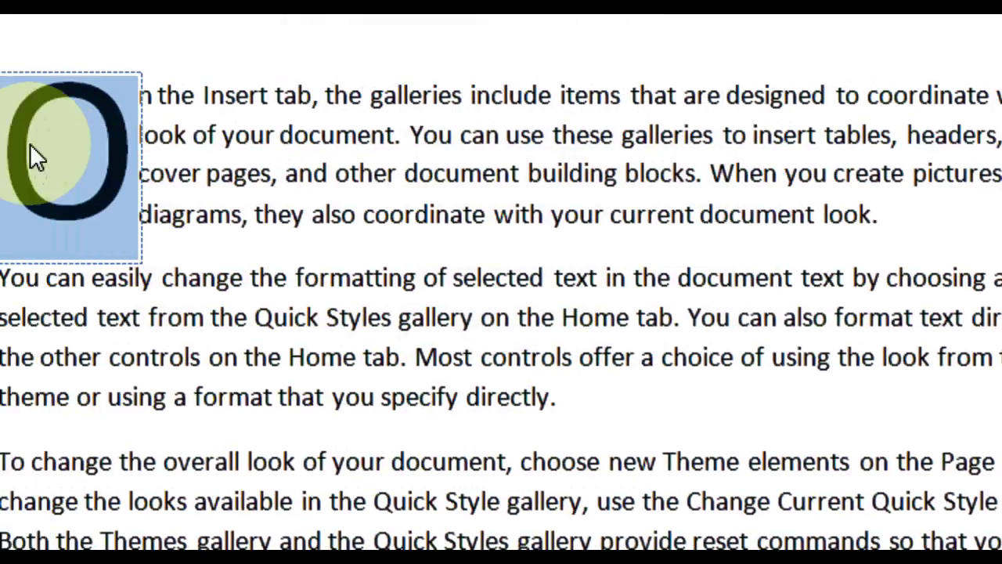
click(193, 135)
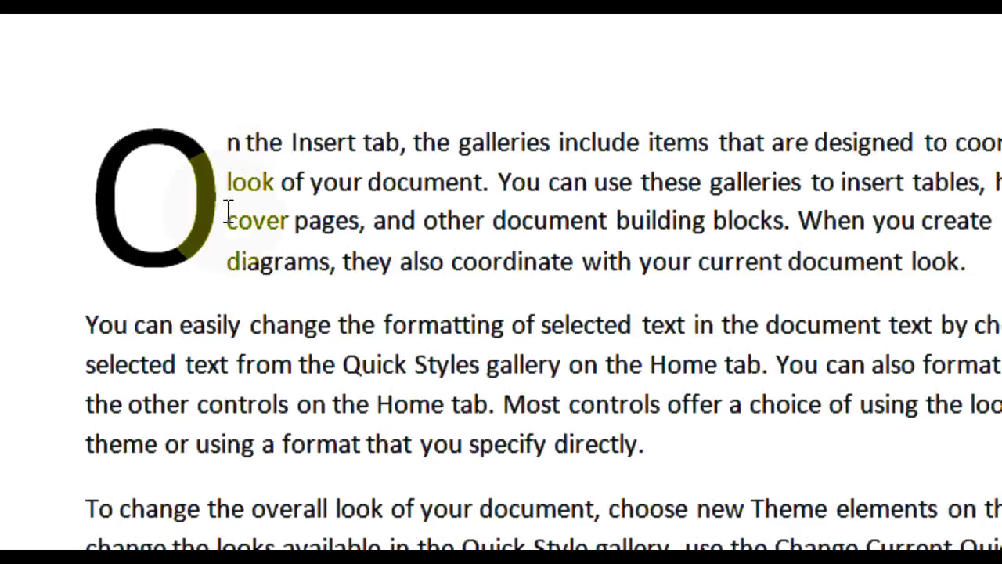
click(182, 208)
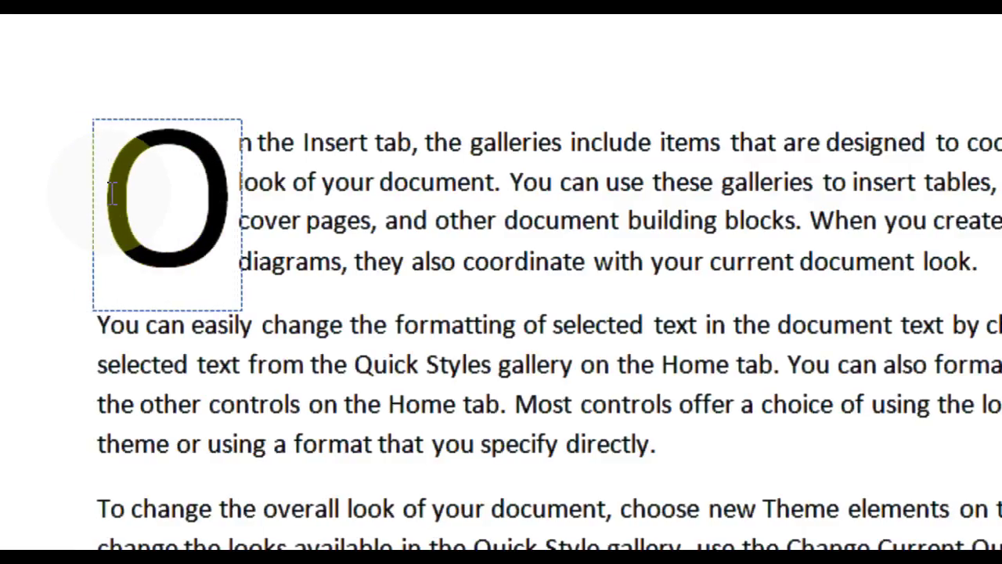
drag(156, 187, 211, 189)
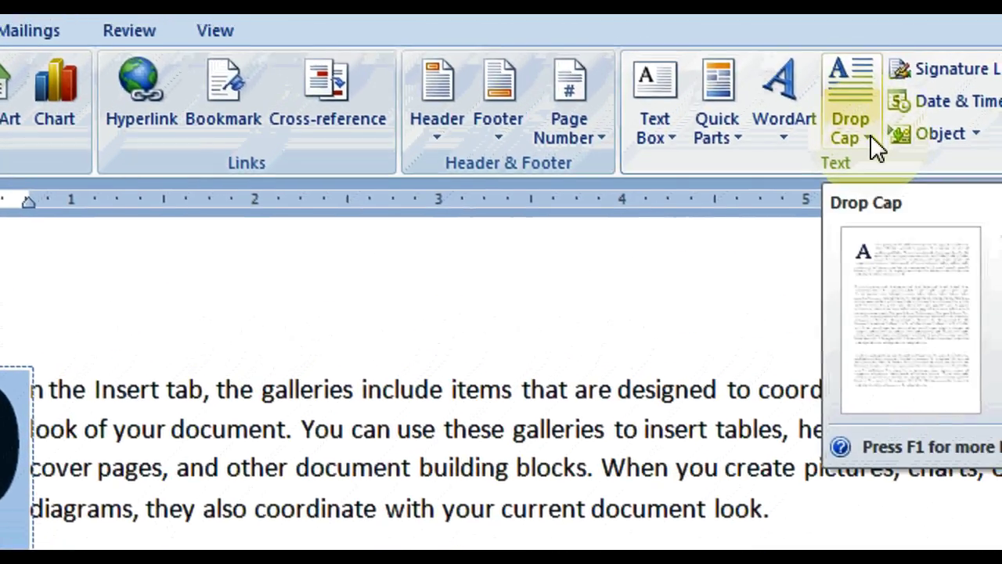
Step: Set the first paragraph's drop cap to None, restoring an ordinary inline 'O'
click(874, 146)
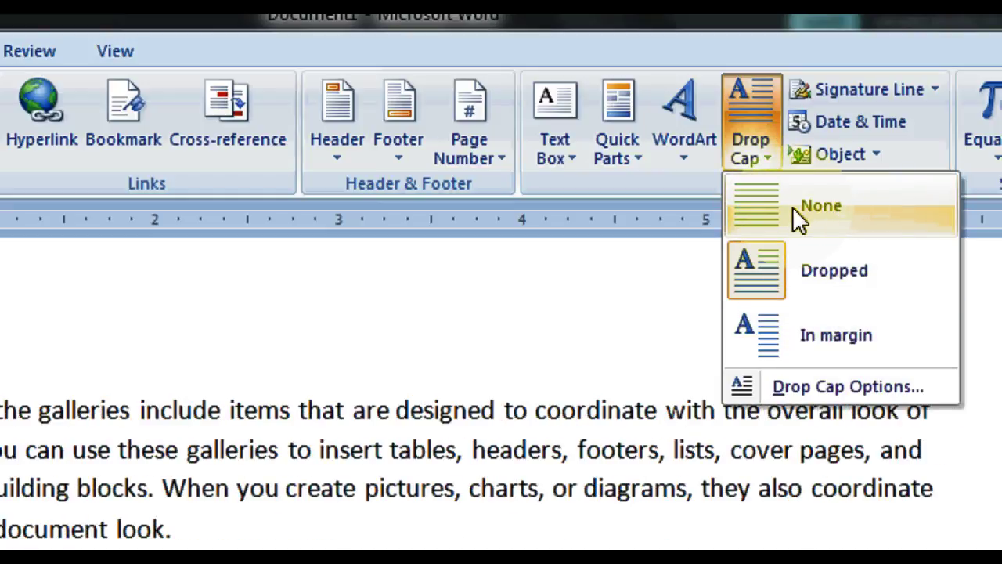
click(792, 207)
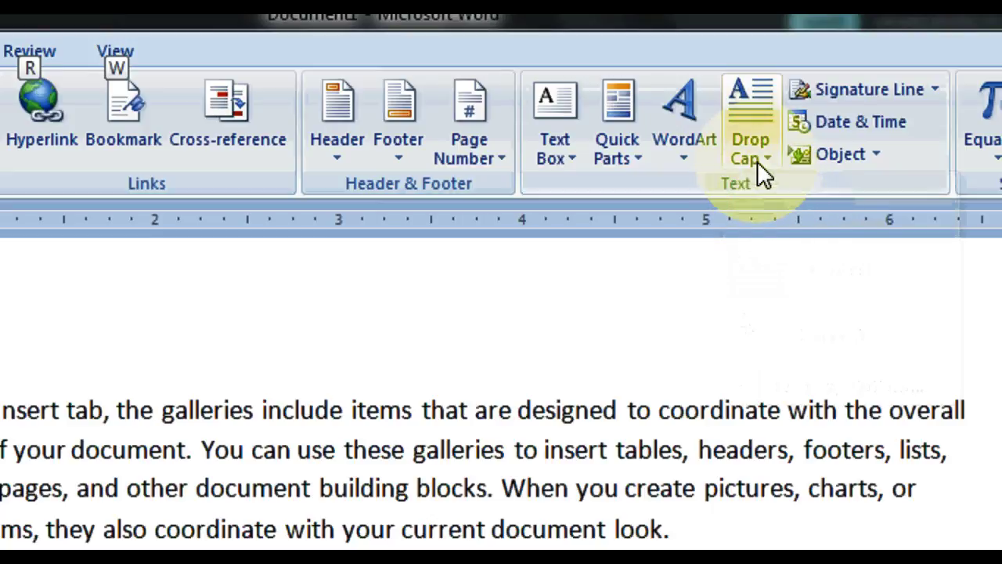
click(760, 164)
click(793, 203)
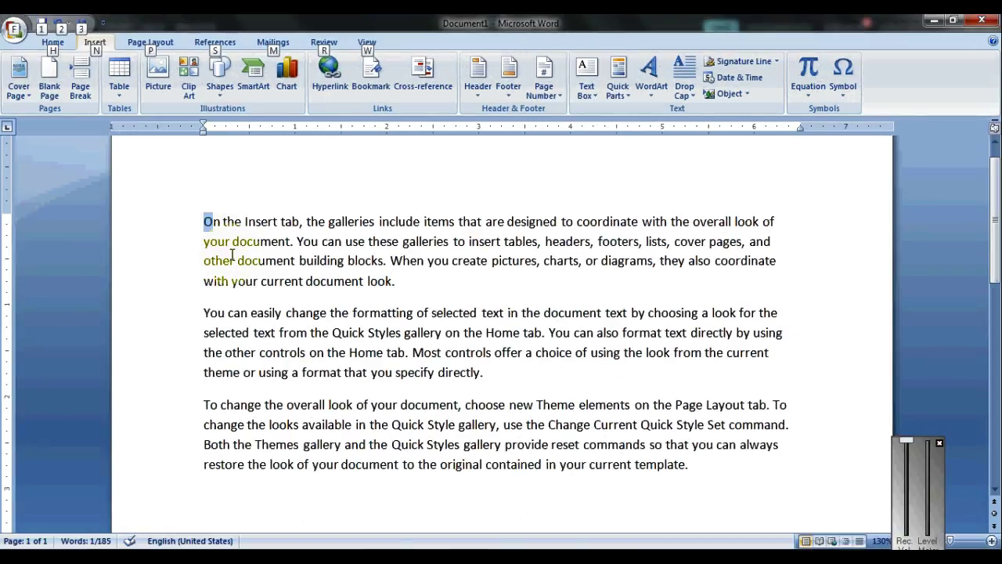
drag(206, 223, 374, 290)
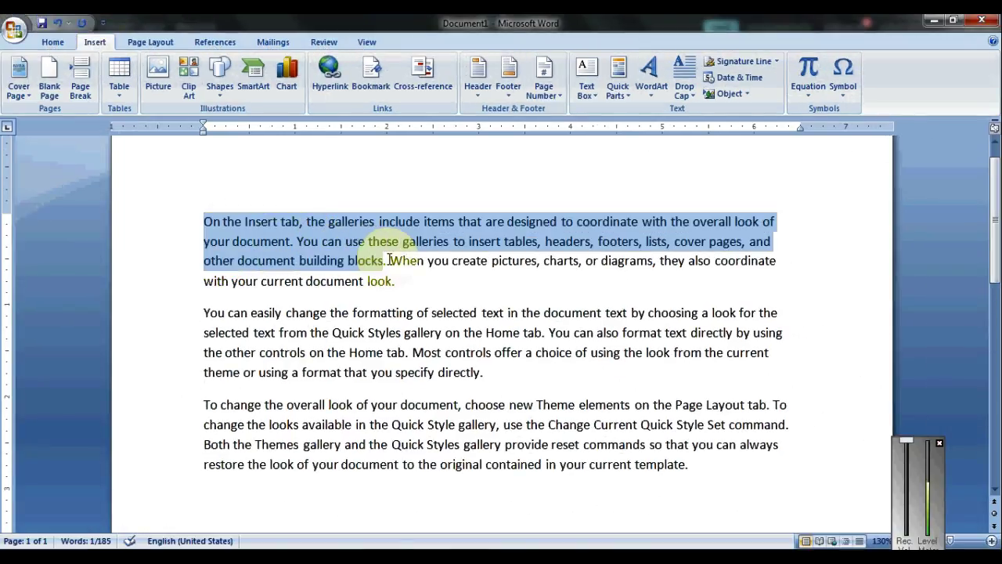
click(371, 283)
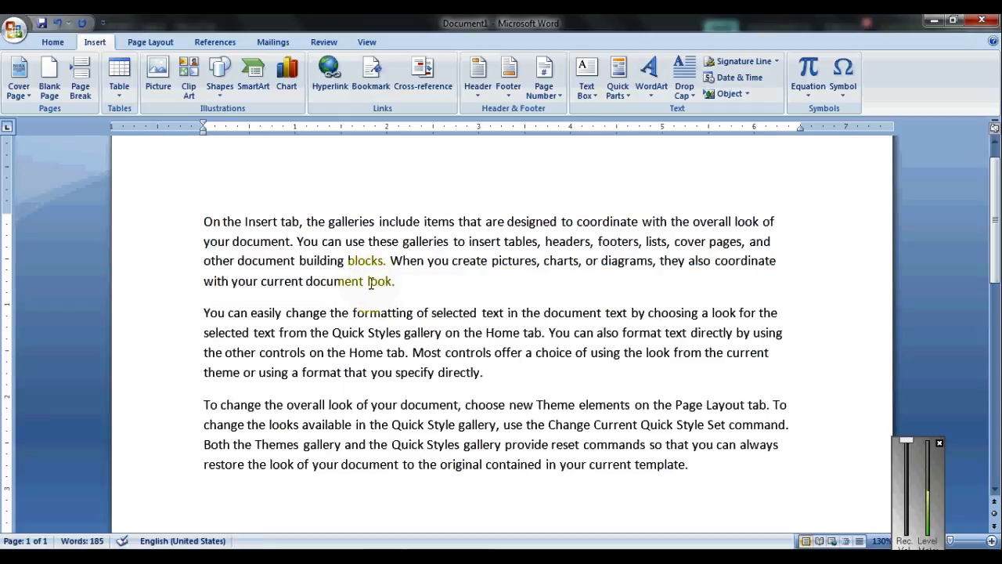
click(397, 285)
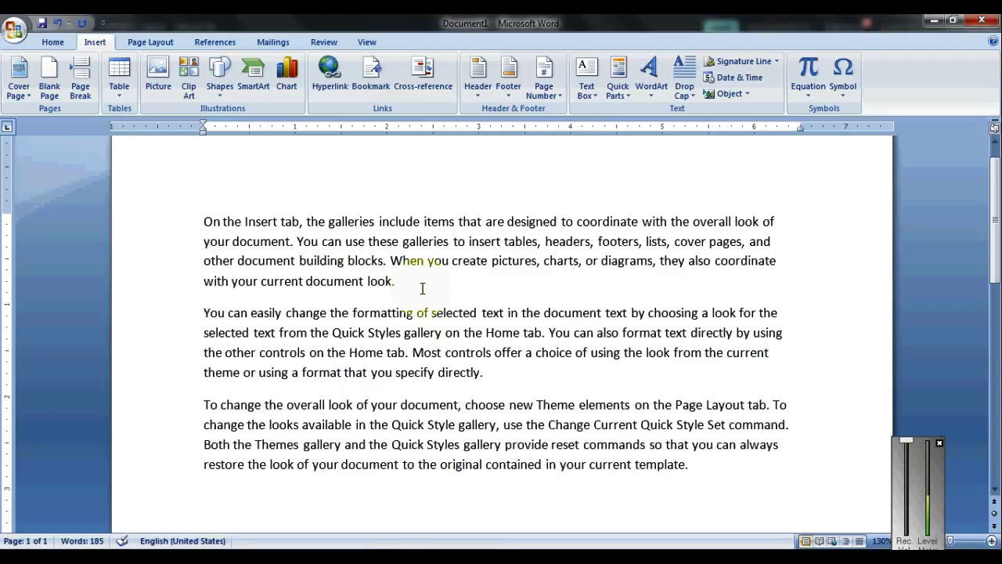
Step: Bring up the screen recorder with F7 and stop the recording
key(F7)
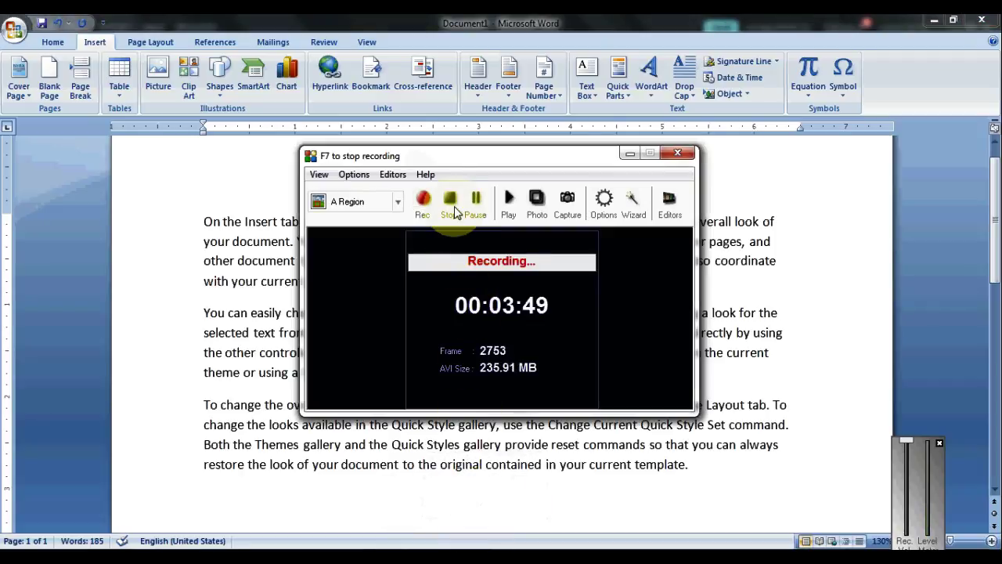
click(450, 201)
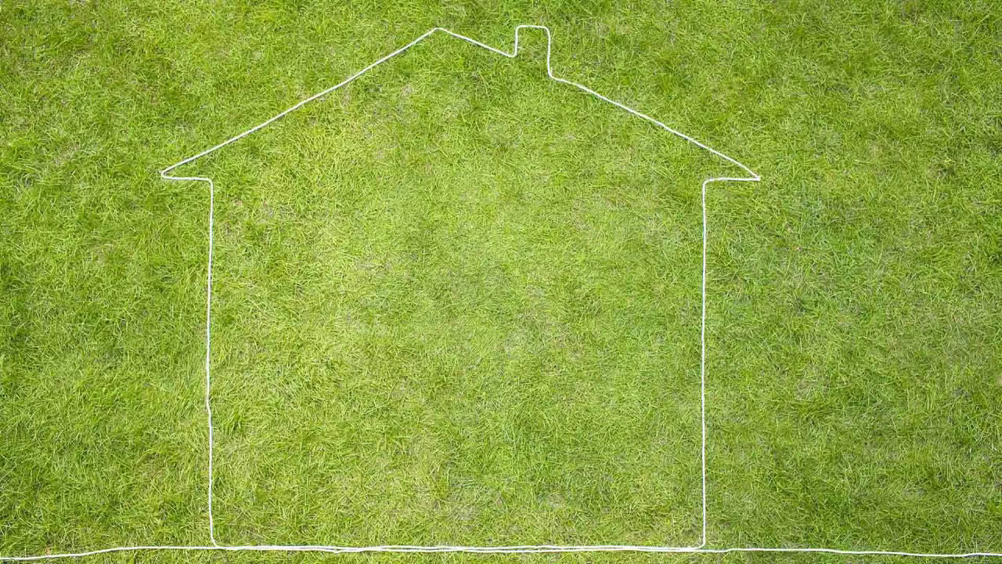